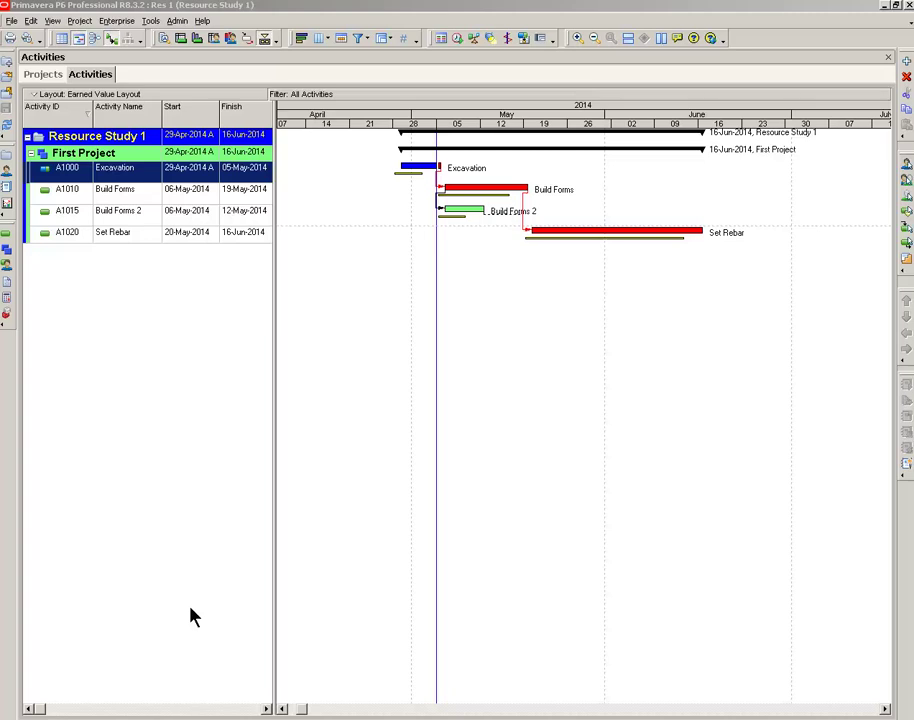
- Select Build Forms 2, Set Rebar, then Excavation, and widen the table to show the earned value columns
left_click(116, 214)
left_click(107, 236)
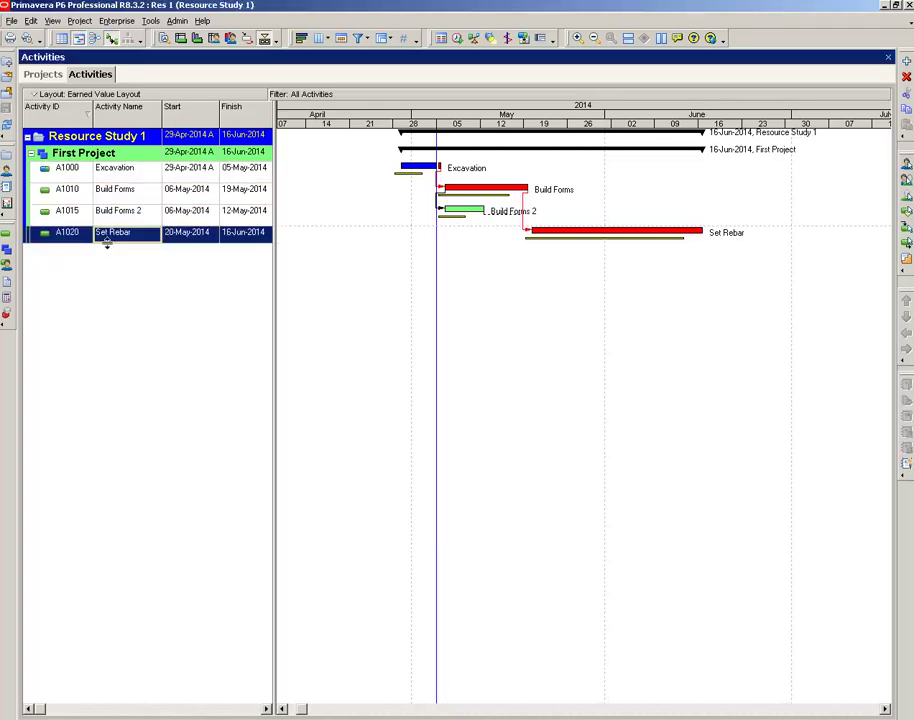
left_click(132, 173)
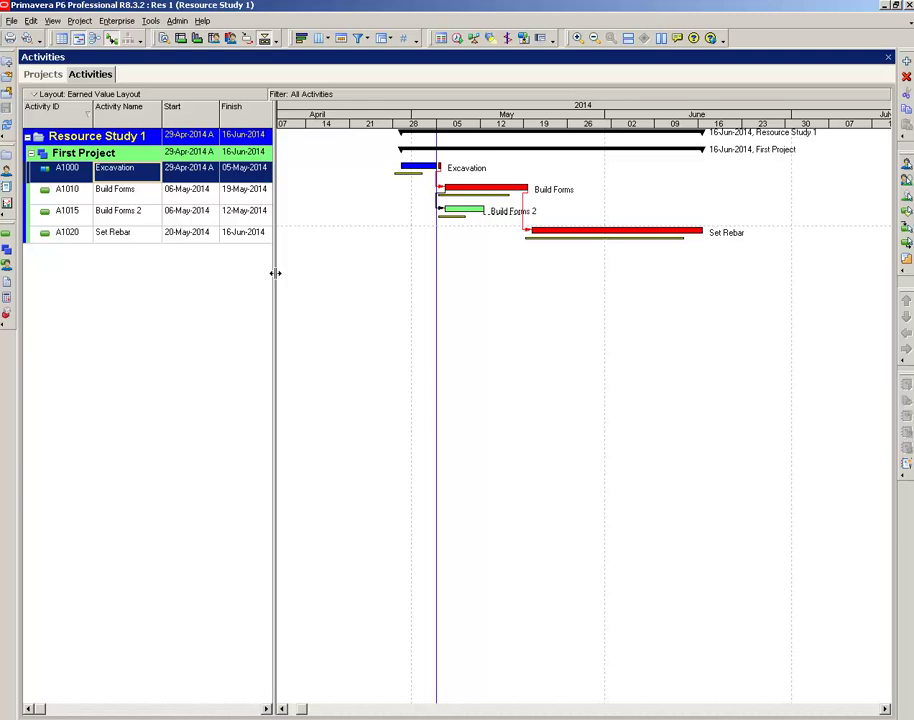
left_click_drag(275, 272, 800, 286)
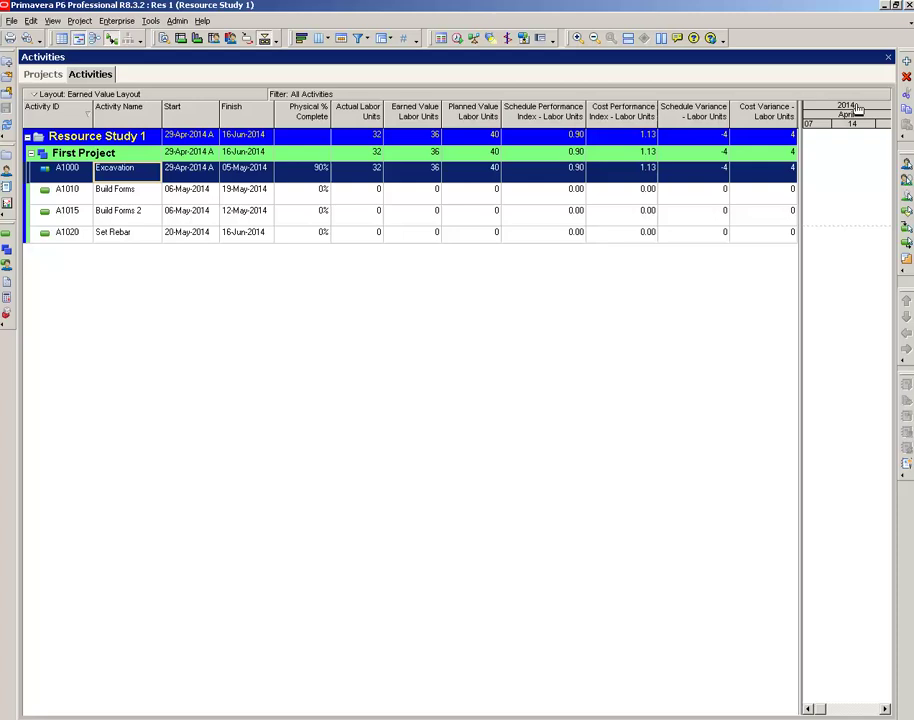
left_click_drag(810, 113, 739, 102)
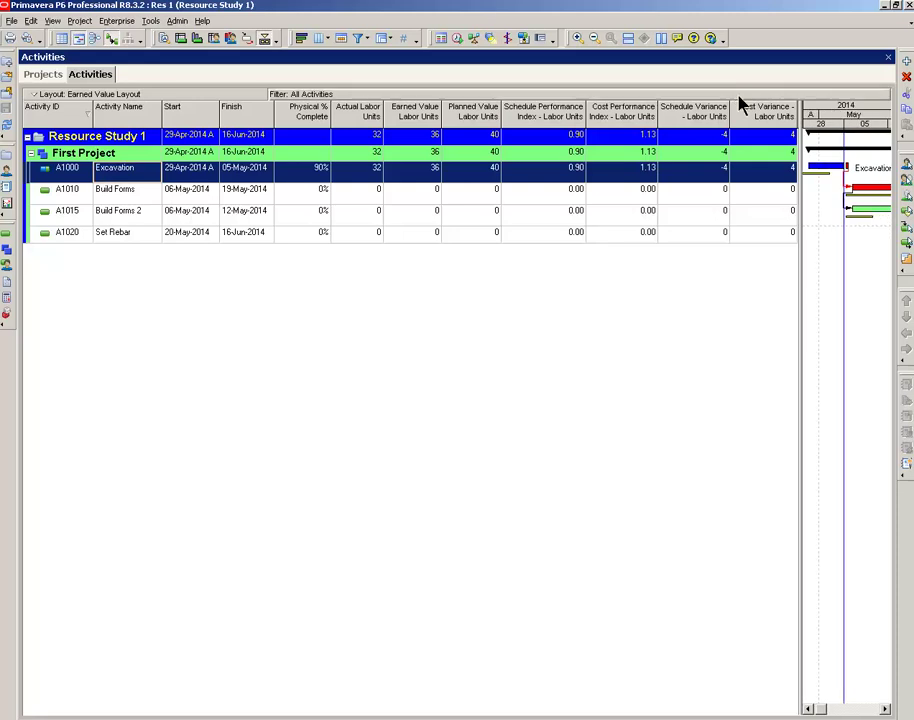
- Point out Excavation's values: planned value 40, 32 actual labor units, 90% complete, earned value 36
left_click(478, 171)
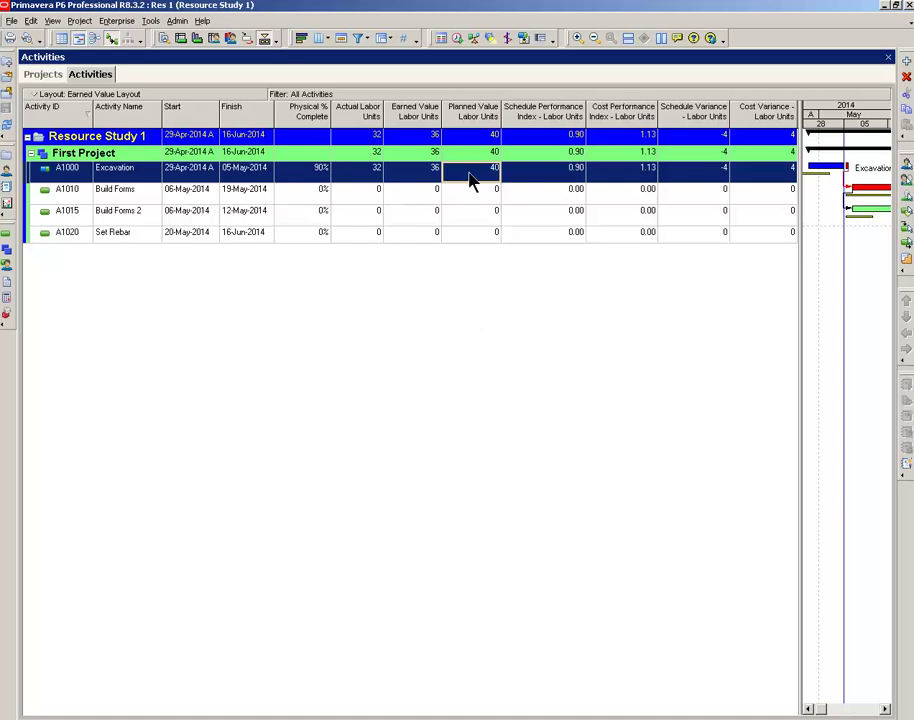
left_click(369, 174)
left_click(316, 178)
left_click(489, 172)
key("Left")
left_click(548, 172)
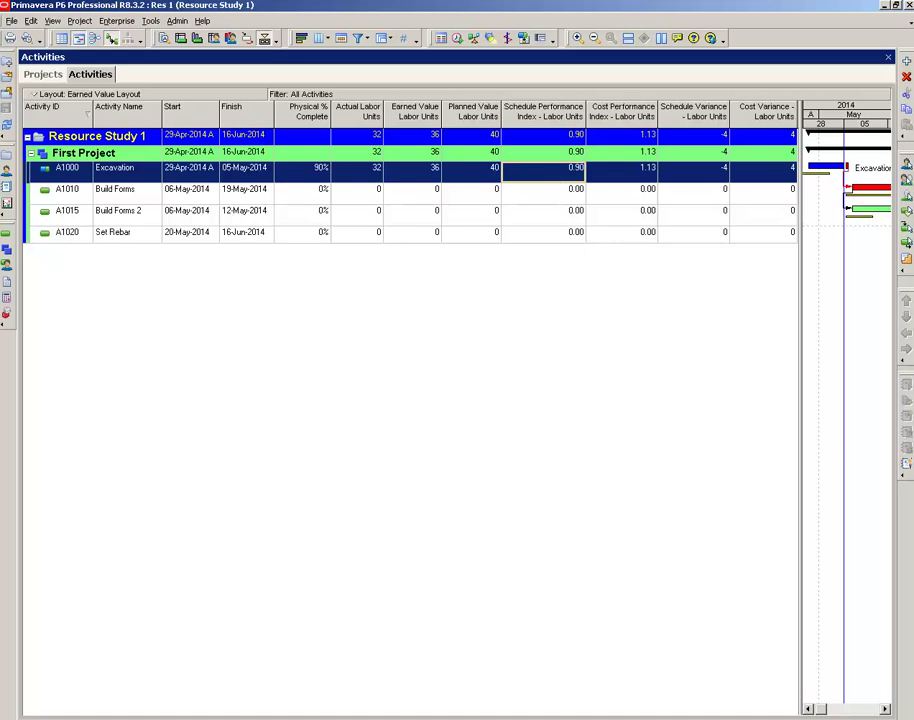
left_click(428, 170)
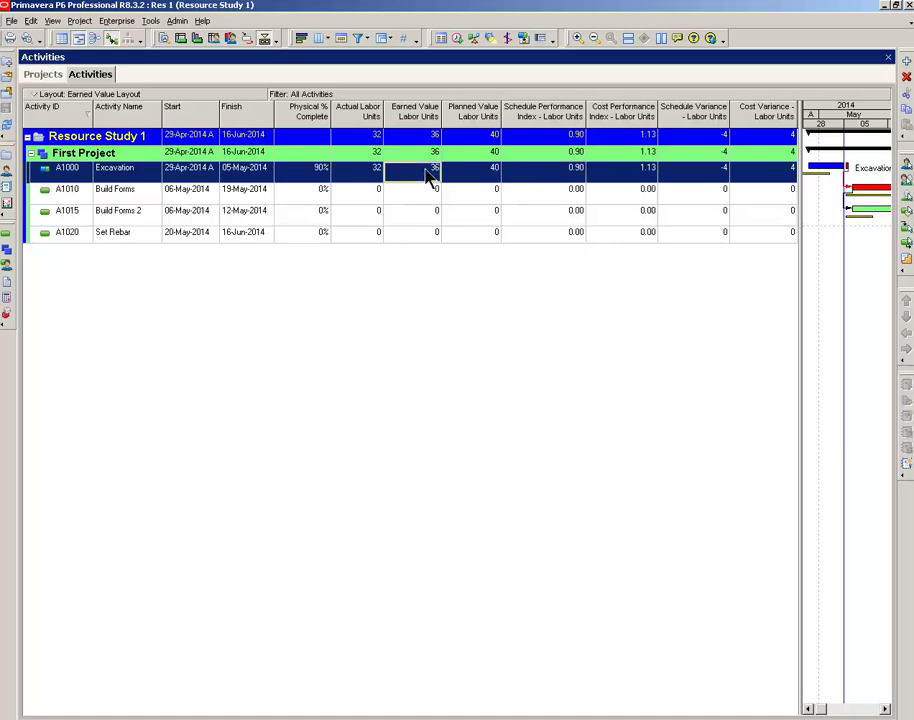
left_click(482, 178)
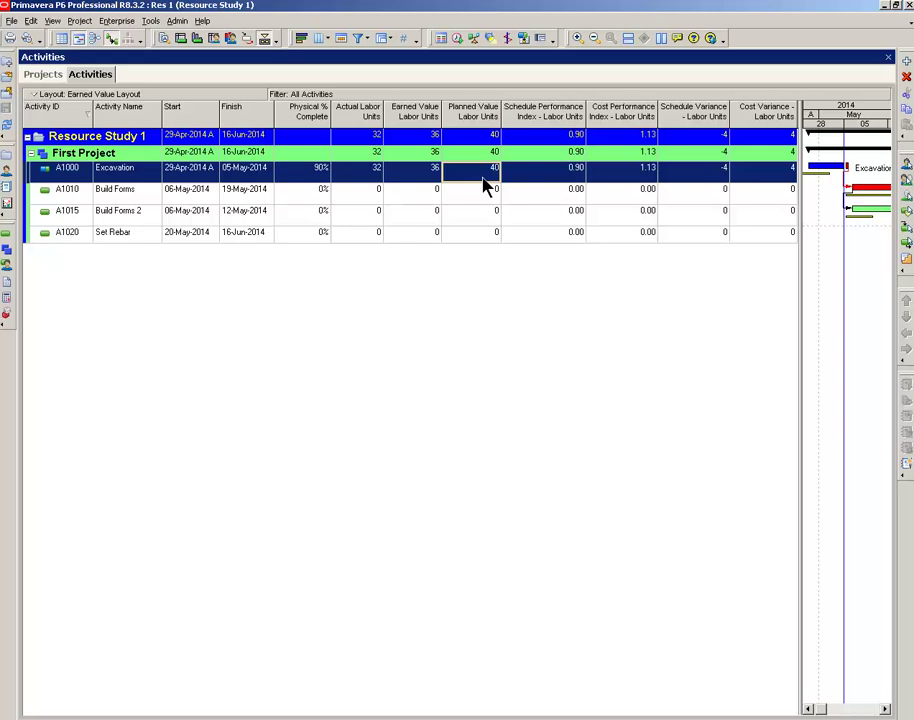
left_click(561, 180)
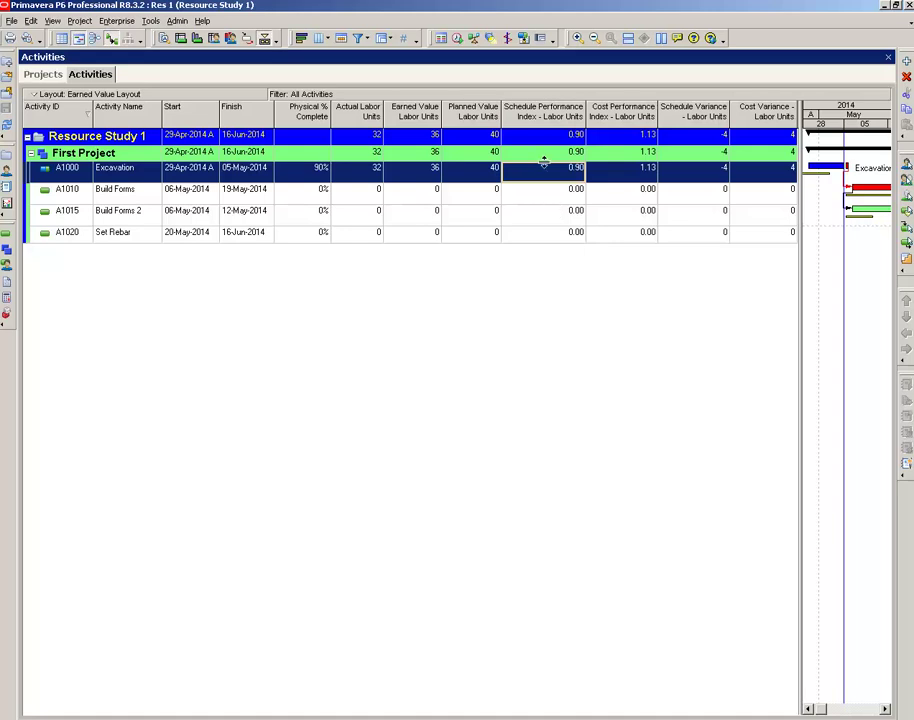
left_click(624, 180)
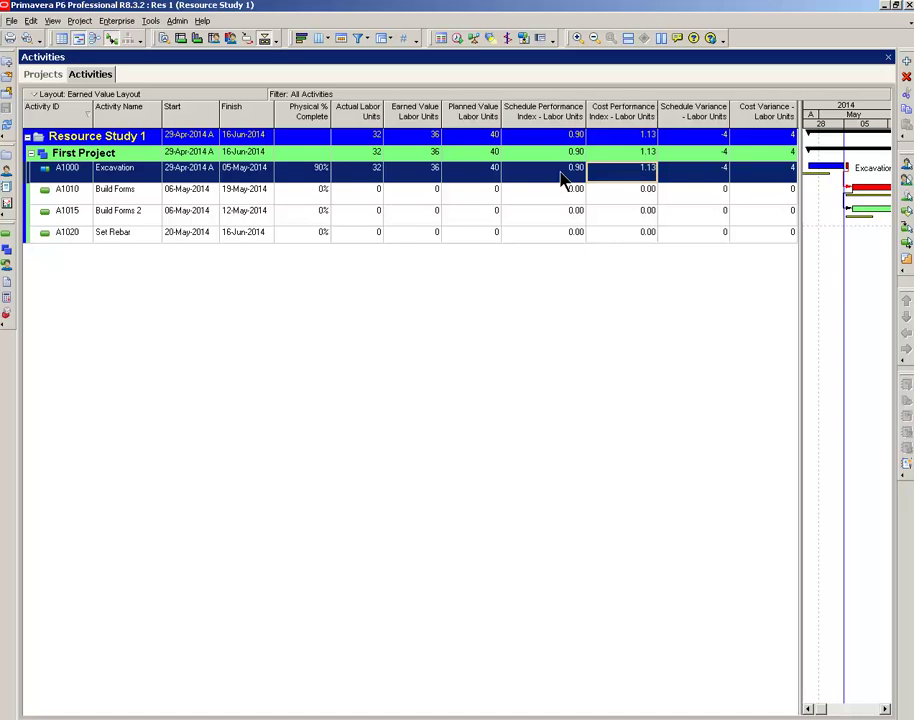
left_click(428, 175)
left_click(367, 172)
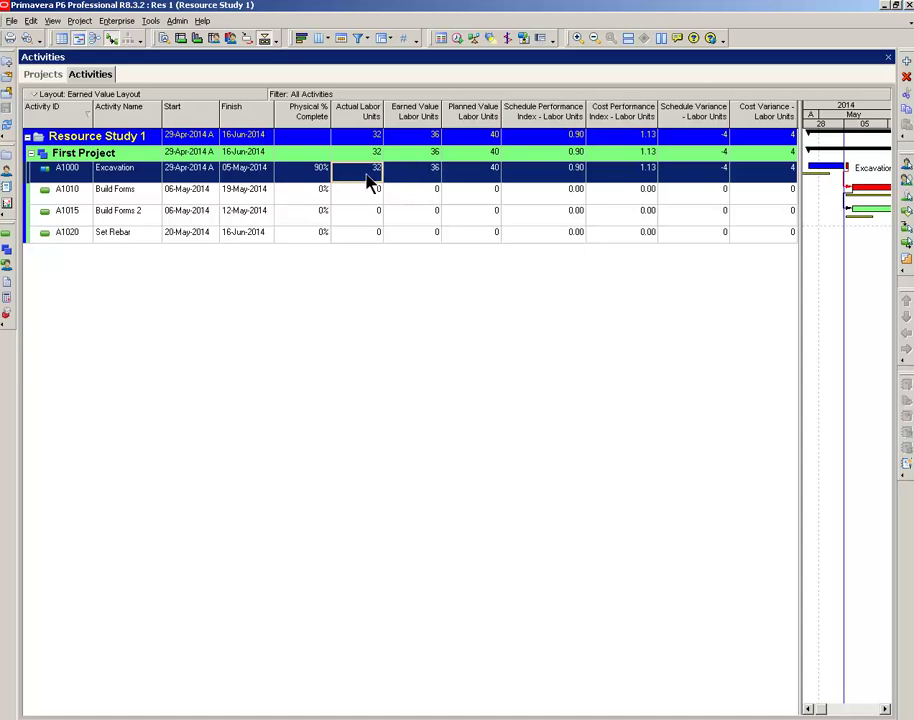
left_click(642, 173)
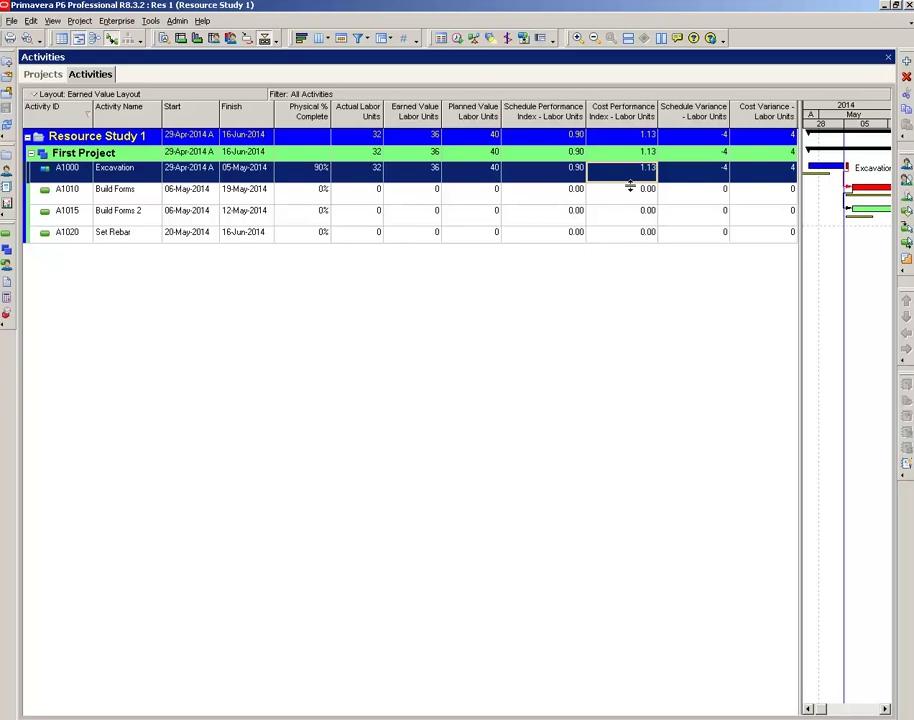
left_click(722, 172)
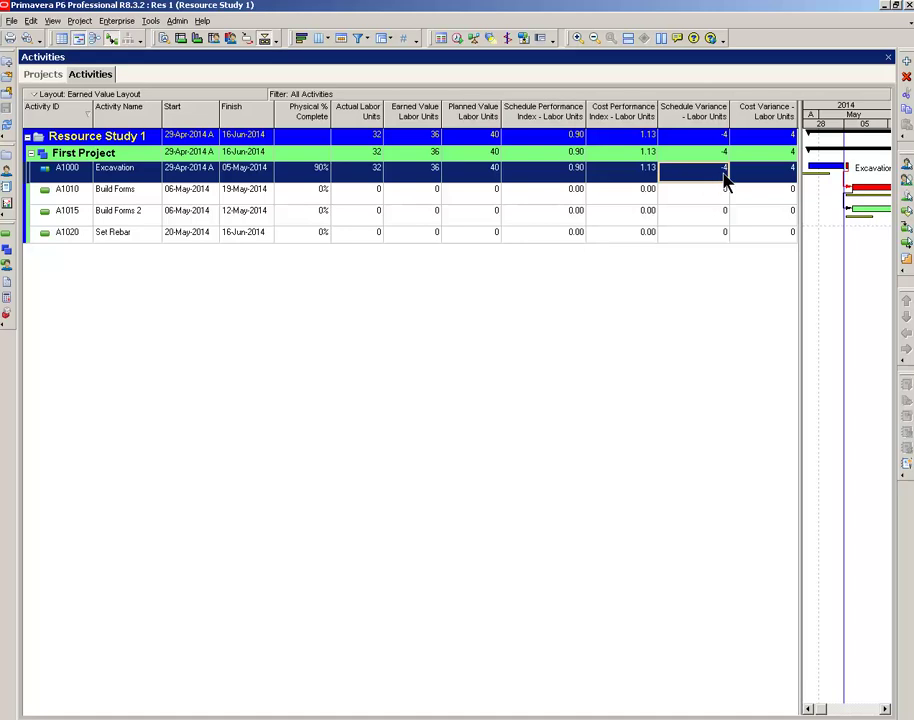
left_click(423, 177)
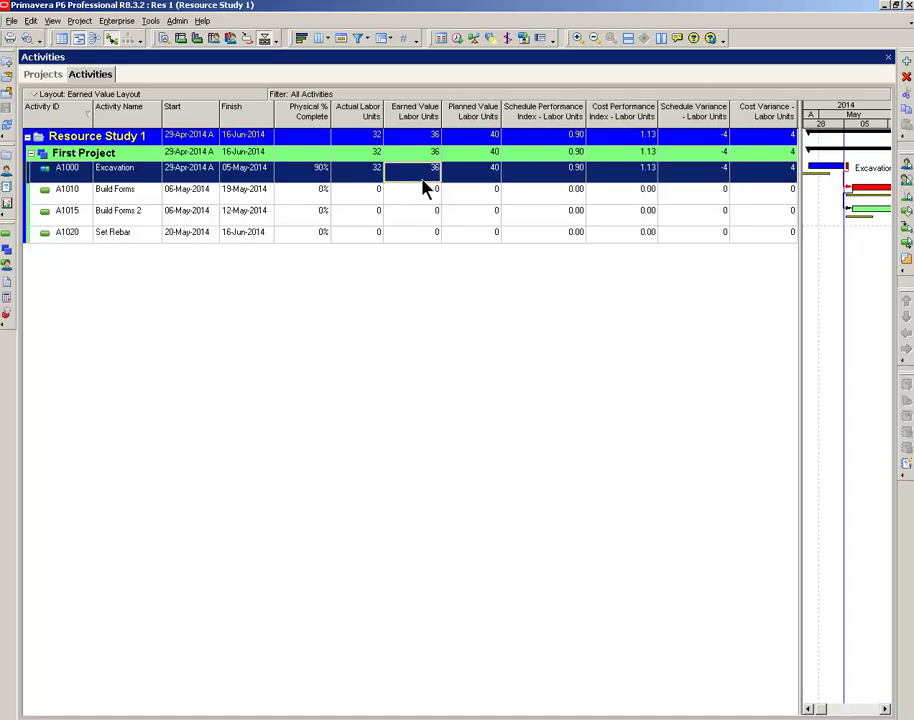
left_click(477, 176)
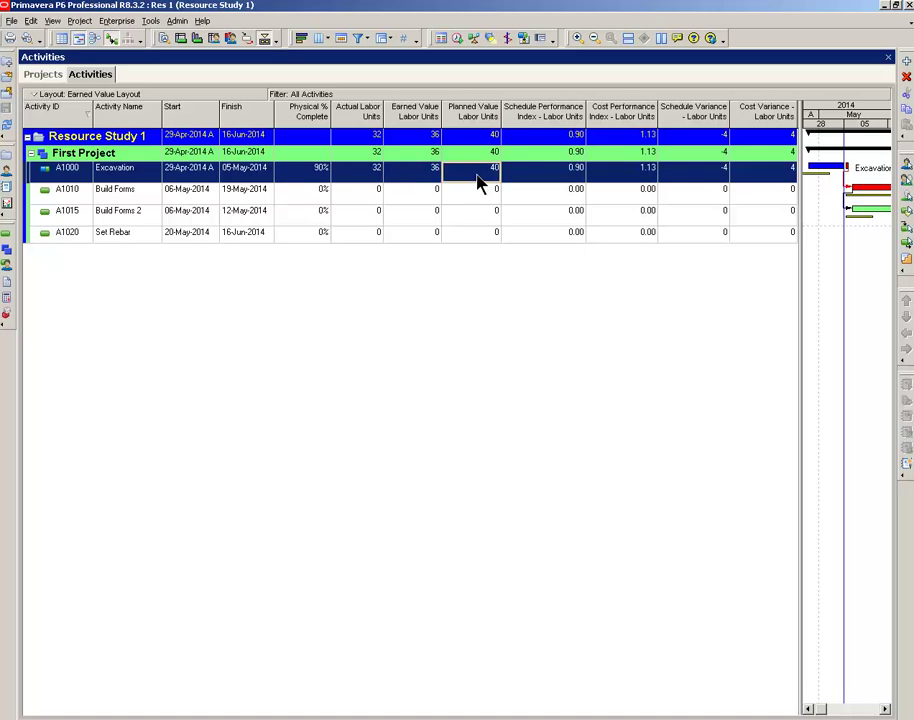
left_click(772, 176)
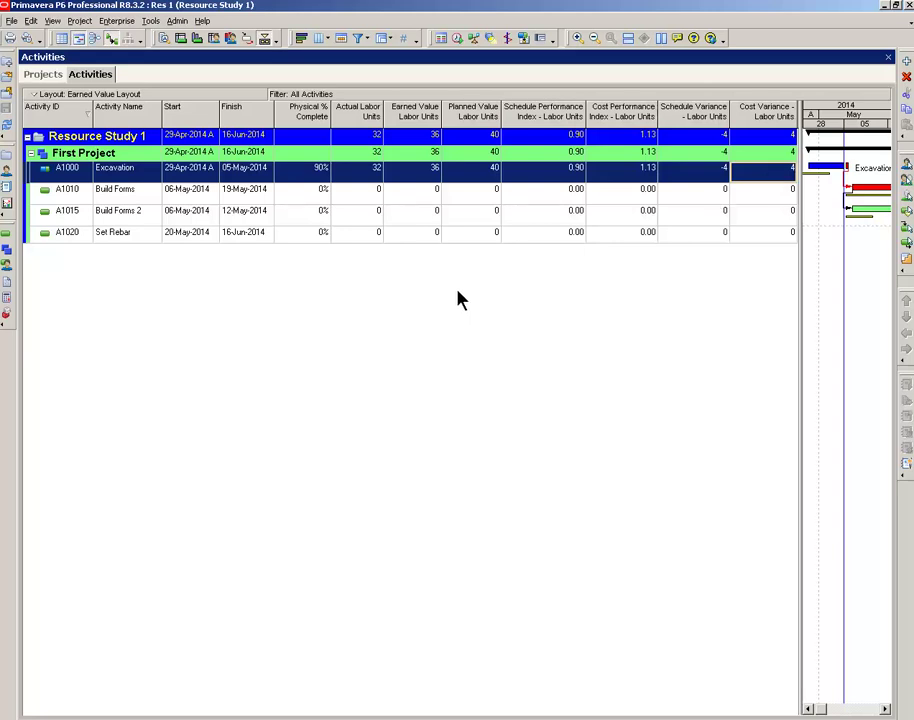
left_click(420, 168)
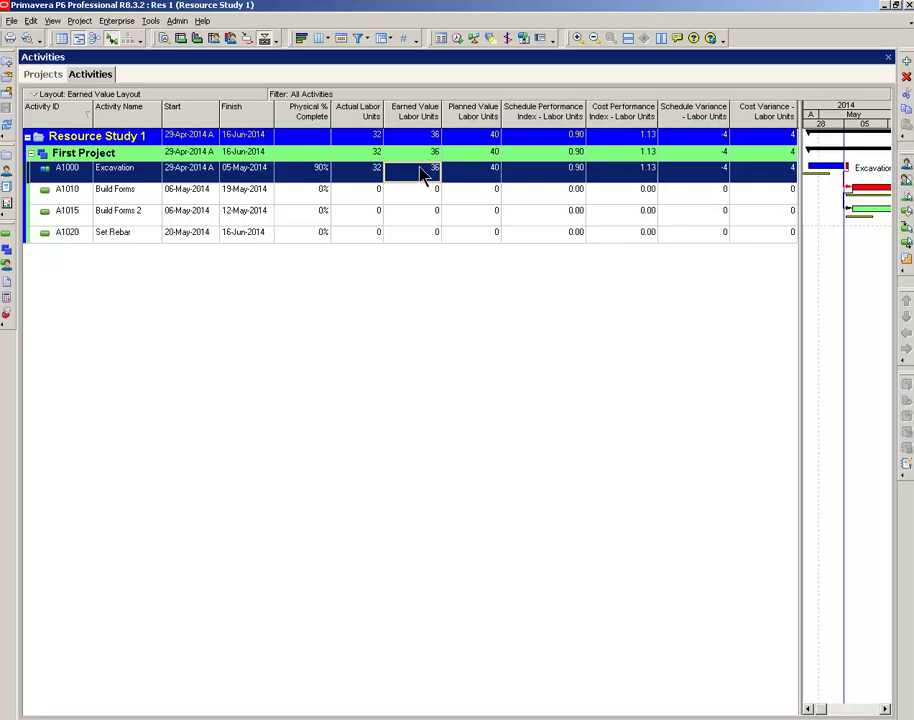
left_click(365, 178)
left_click(772, 180)
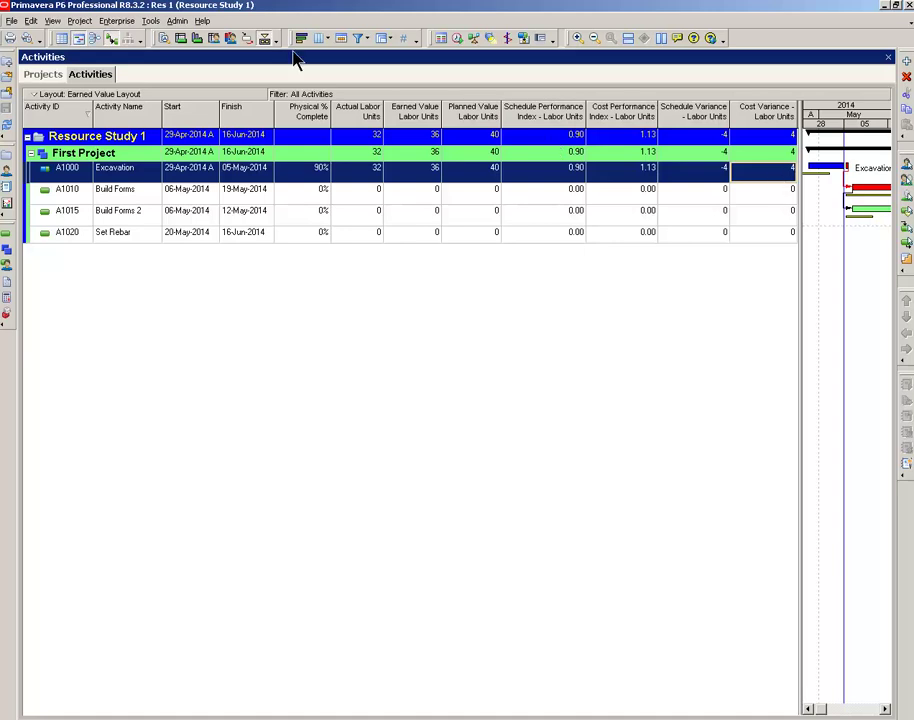
- Show the weekly activity usage spreadsheet and narrow the table so the Gantt chart reappears
left_click(181, 39)
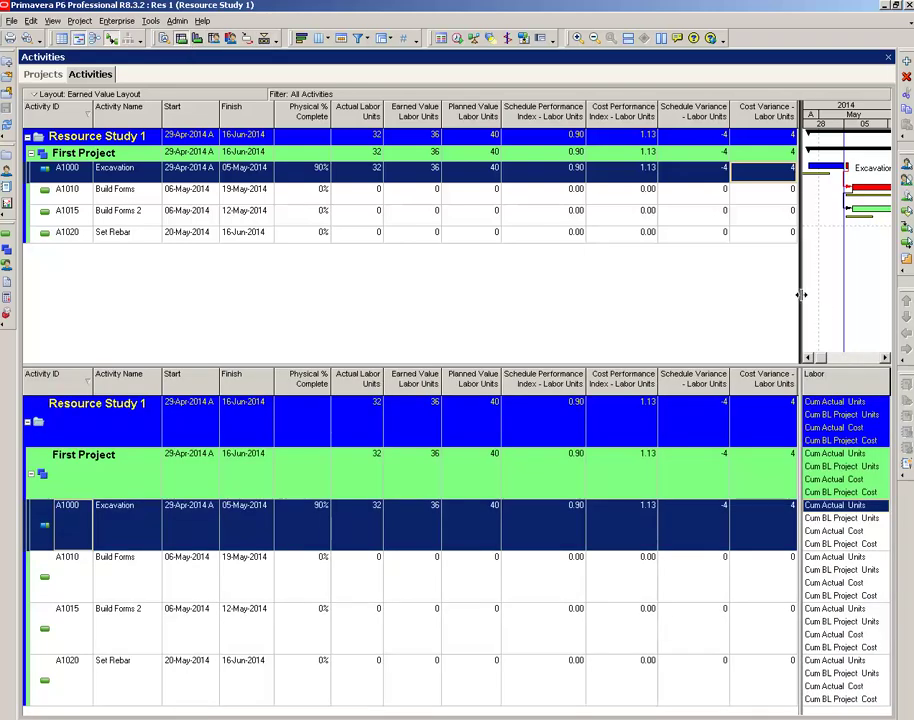
left_click_drag(800, 293, 278, 287)
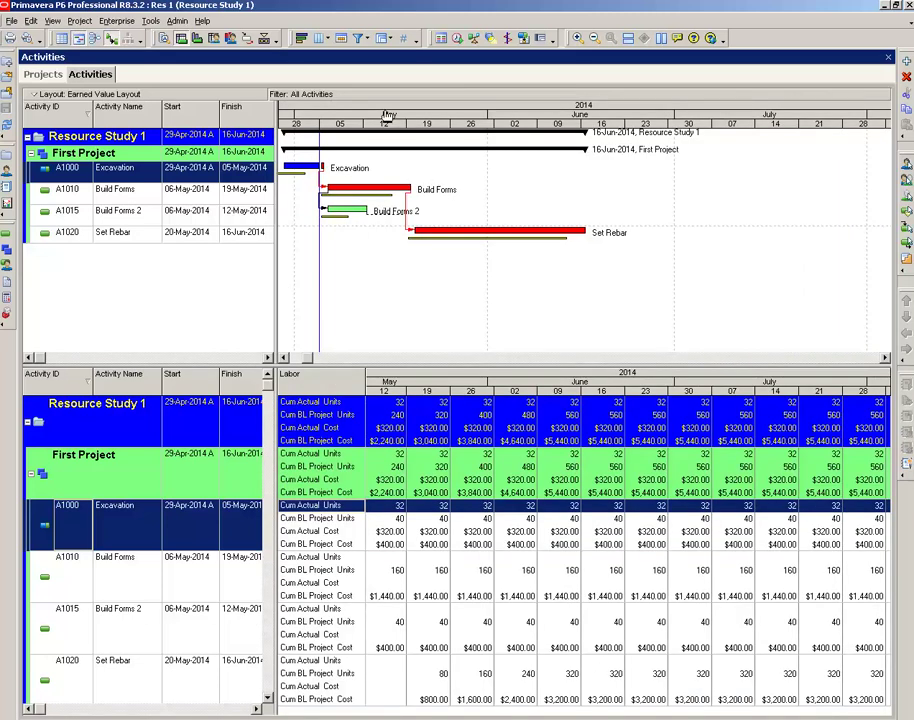
left_click_drag(388, 116, 495, 116)
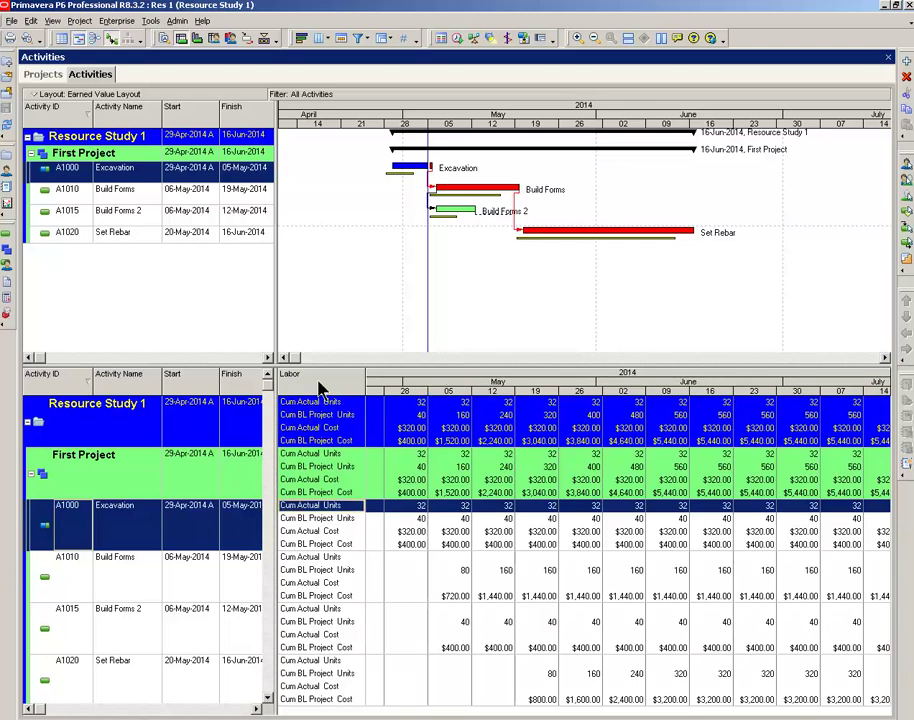
- Show cumulative actual and baseline labor cost rows in the usage spreadsheet through its Fields dialog
right_click(316, 386)
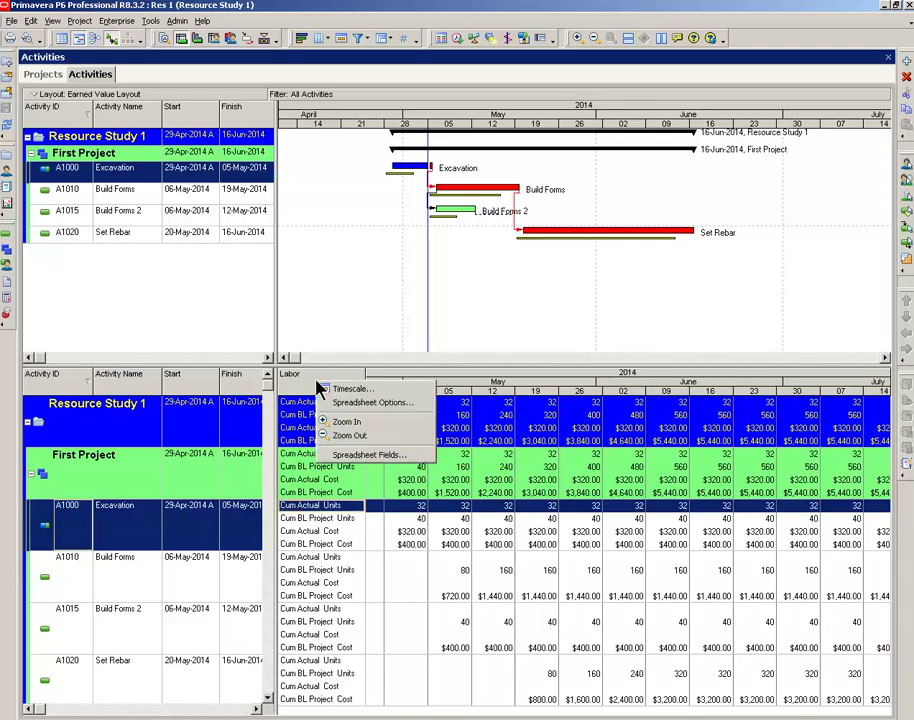
left_click(345, 457)
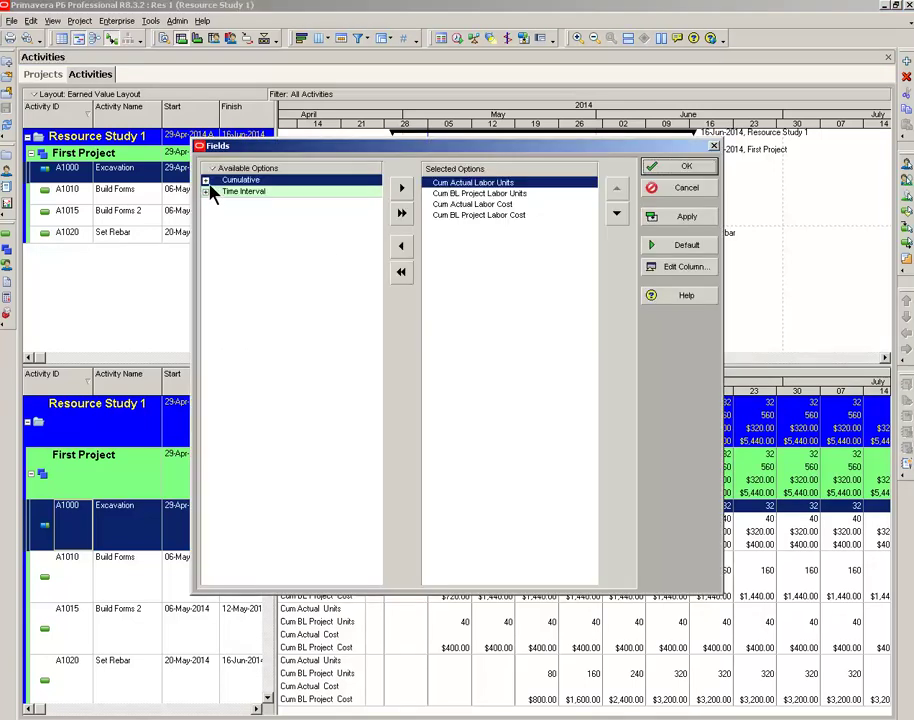
left_click(205, 180)
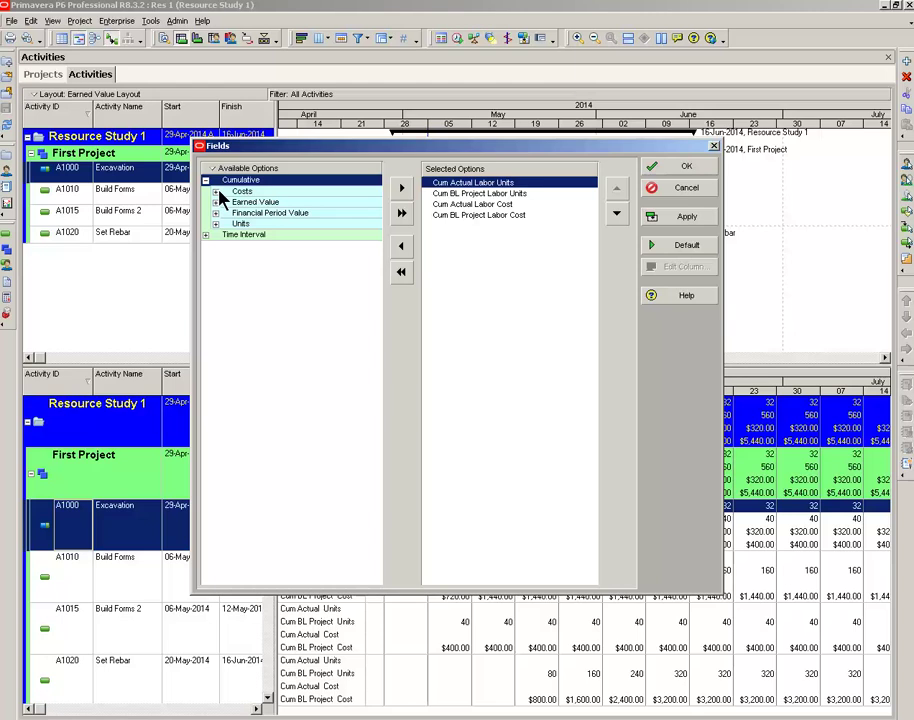
left_click(215, 191)
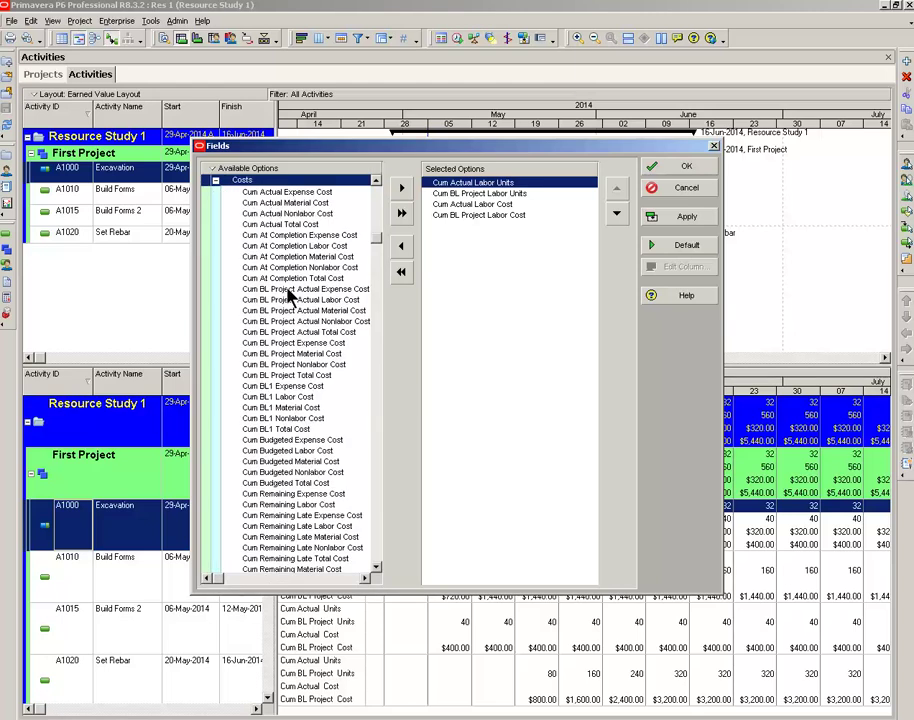
scroll(292, 296, "down", 3)
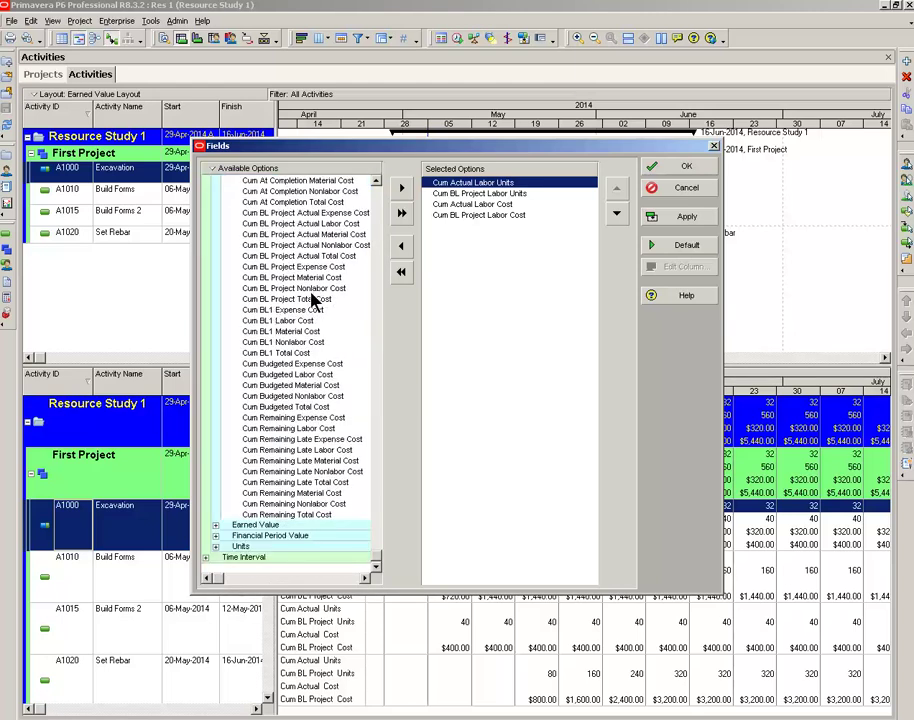
left_click(681, 169)
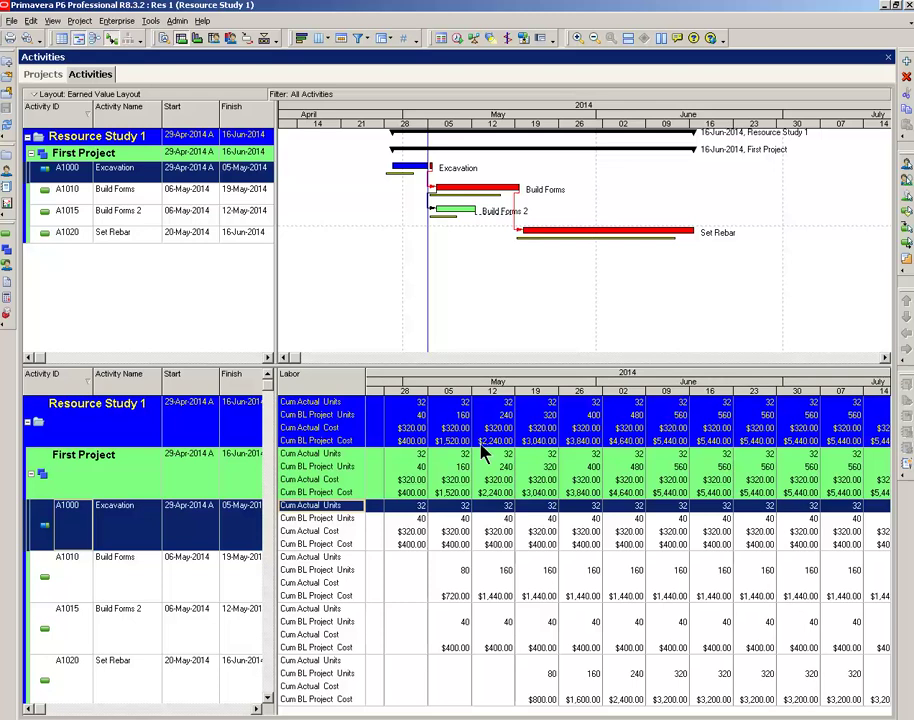
- Copy the Resource Study 1 labor usage data from the activity rows
right_click(134, 425)
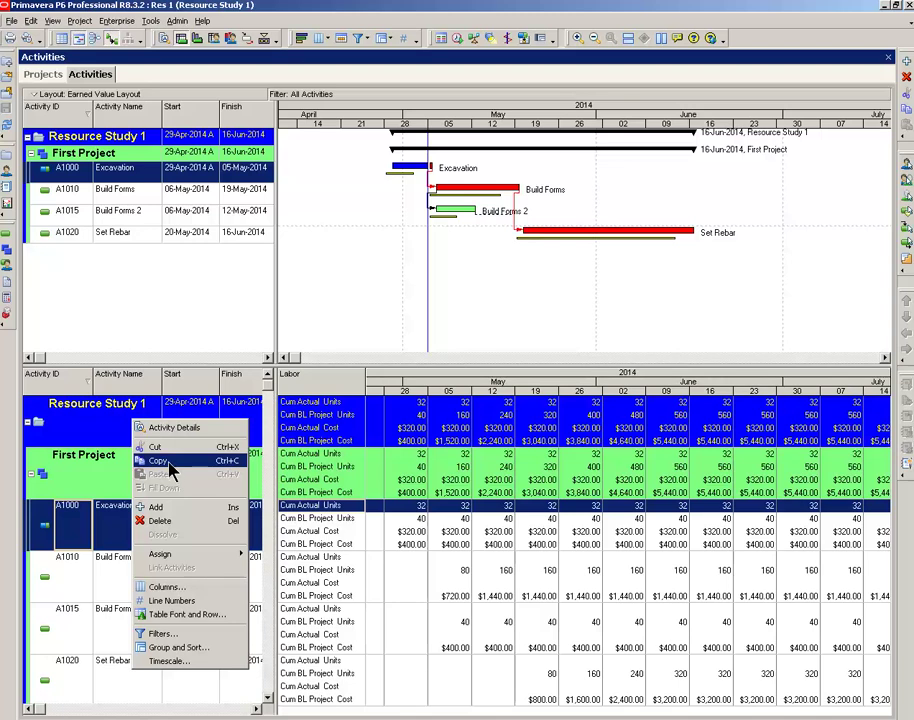
left_click(159, 461)
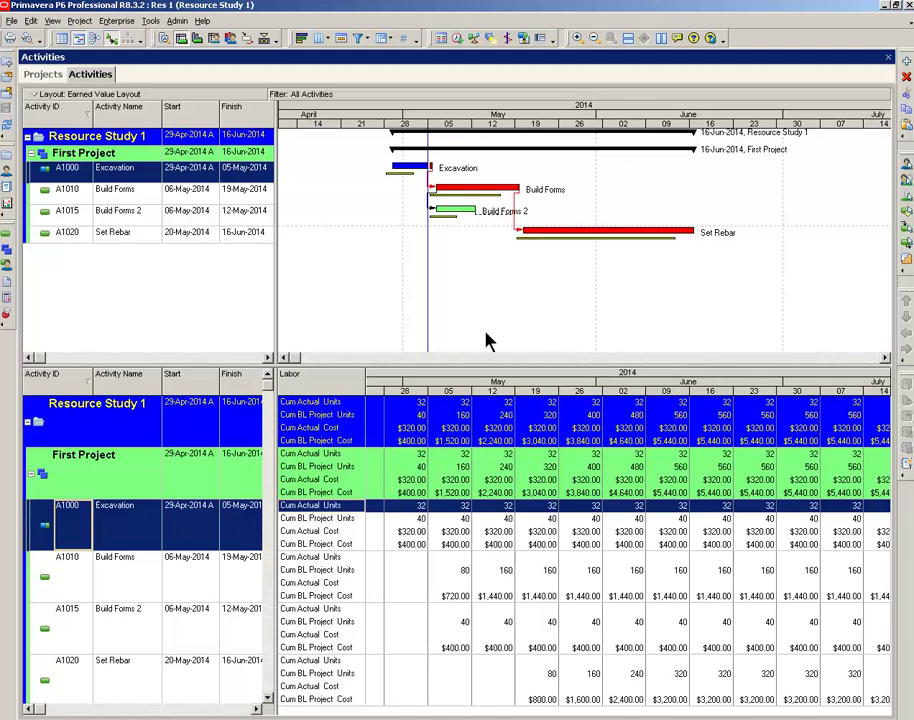
- Open Resource Study 2 from the Projects list and select its First Project group
left_click(48, 78)
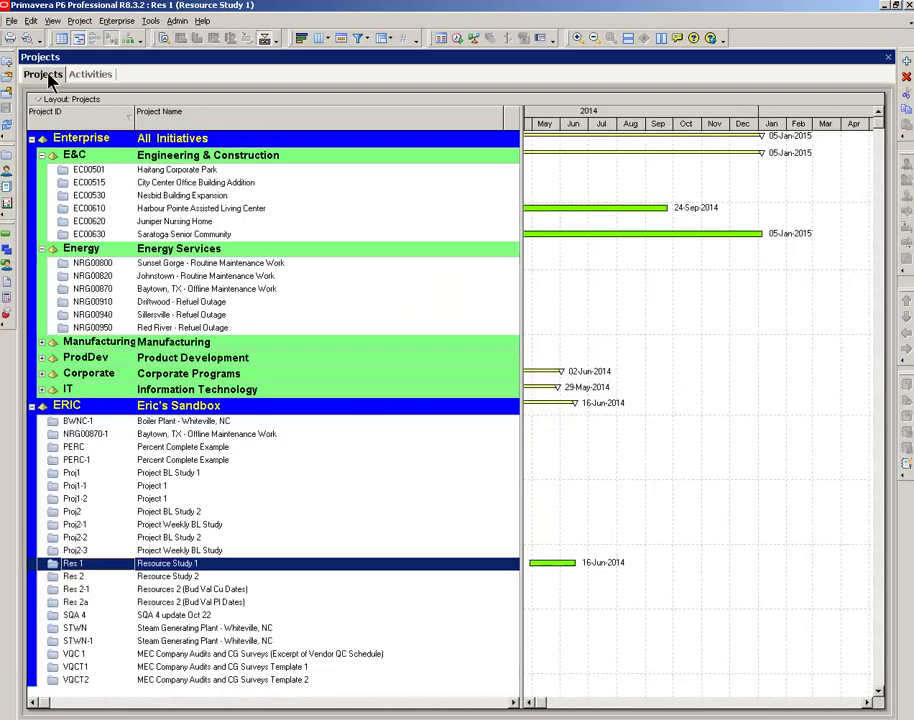
left_click(76, 578)
right_click(78, 585)
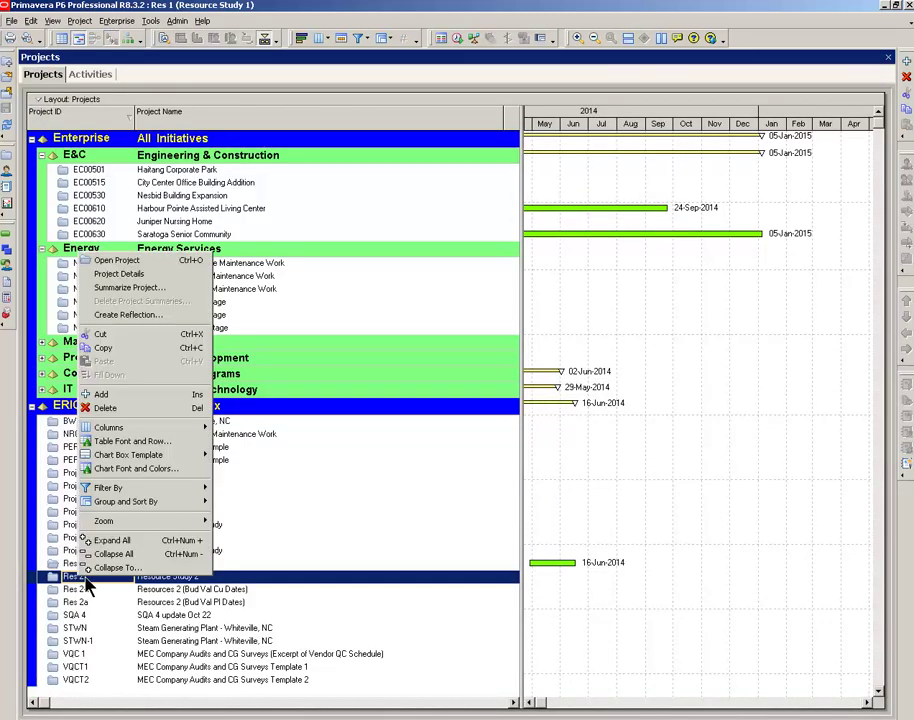
left_click(118, 262)
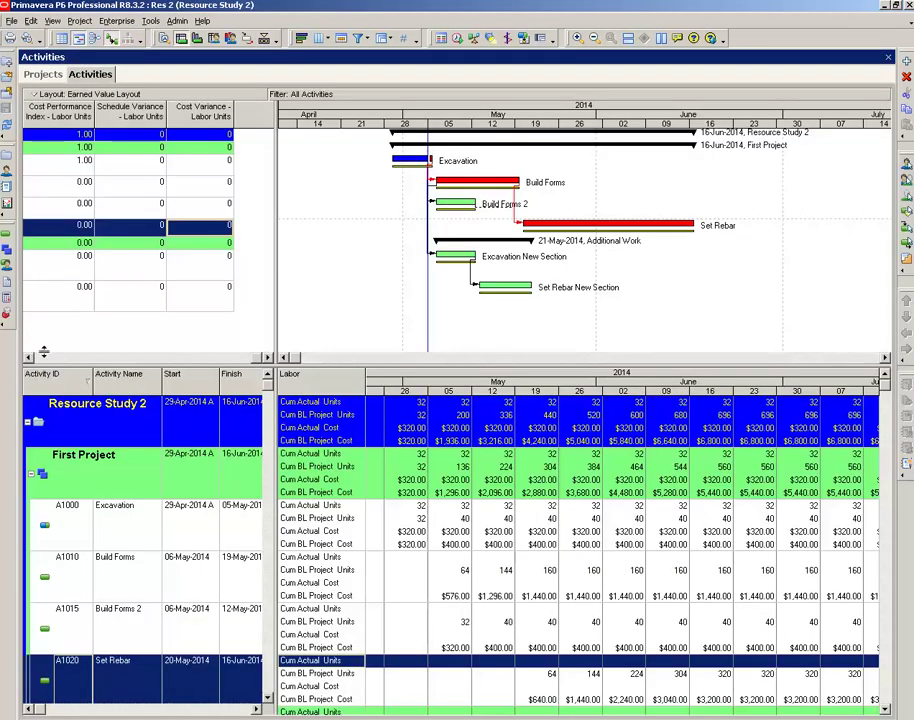
left_click(41, 359)
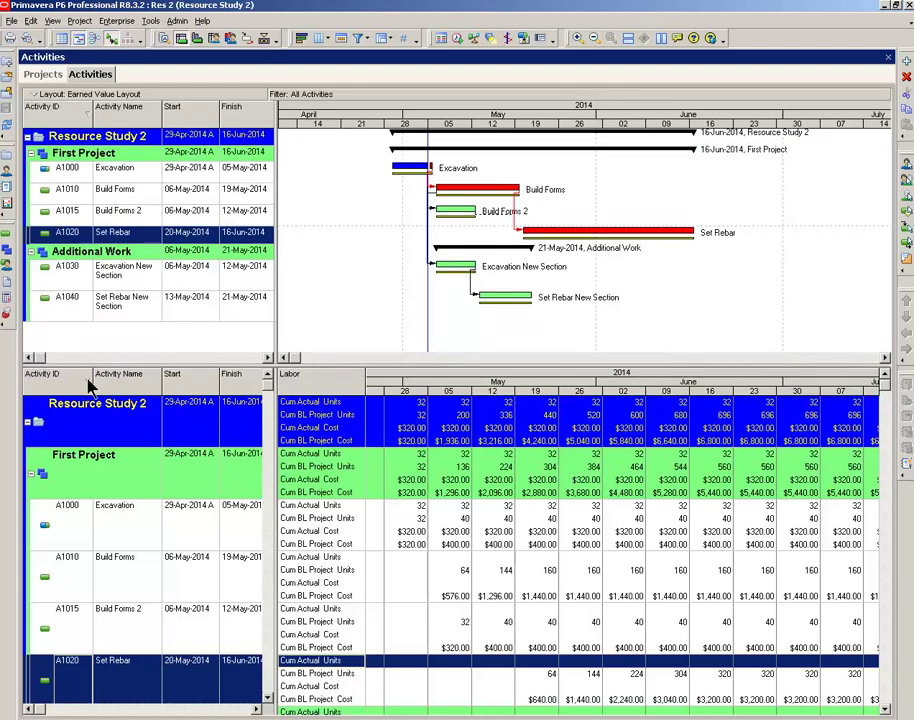
left_click(97, 155)
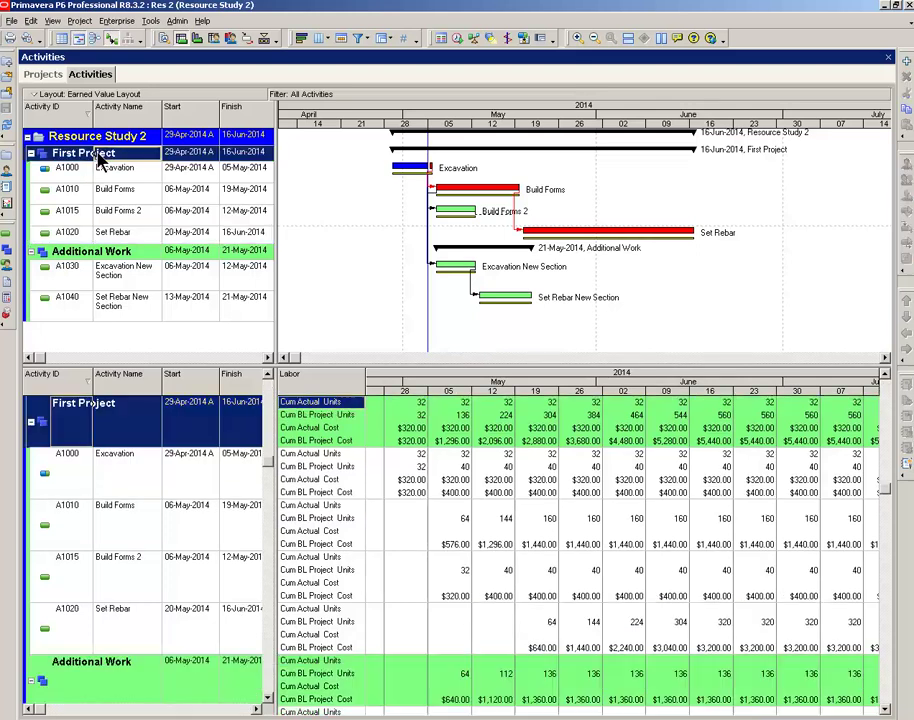
left_click(70, 256)
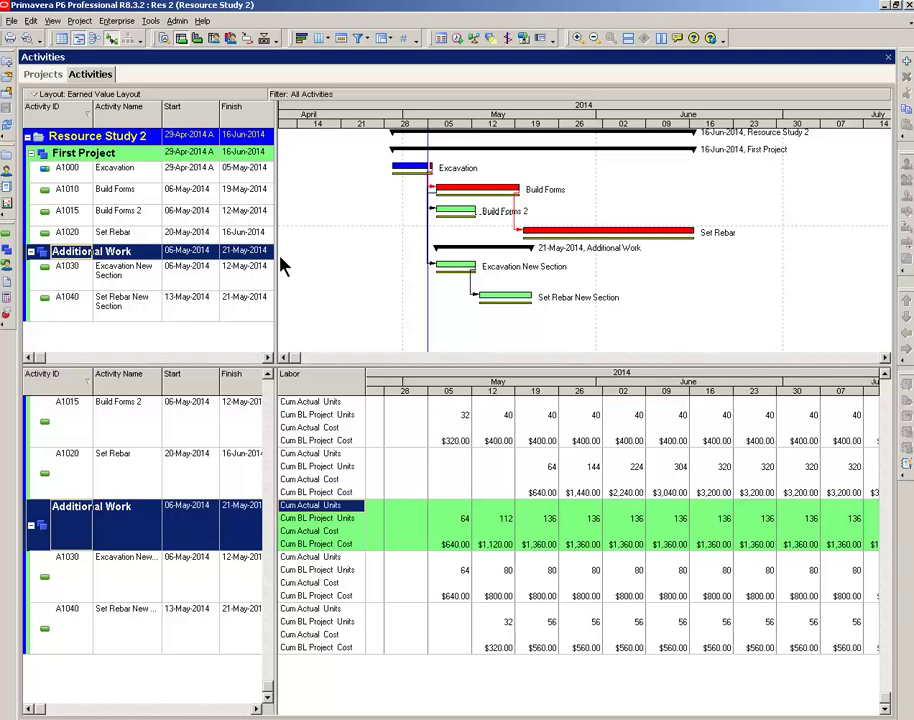
left_click_drag(265, 692, 271, 372)
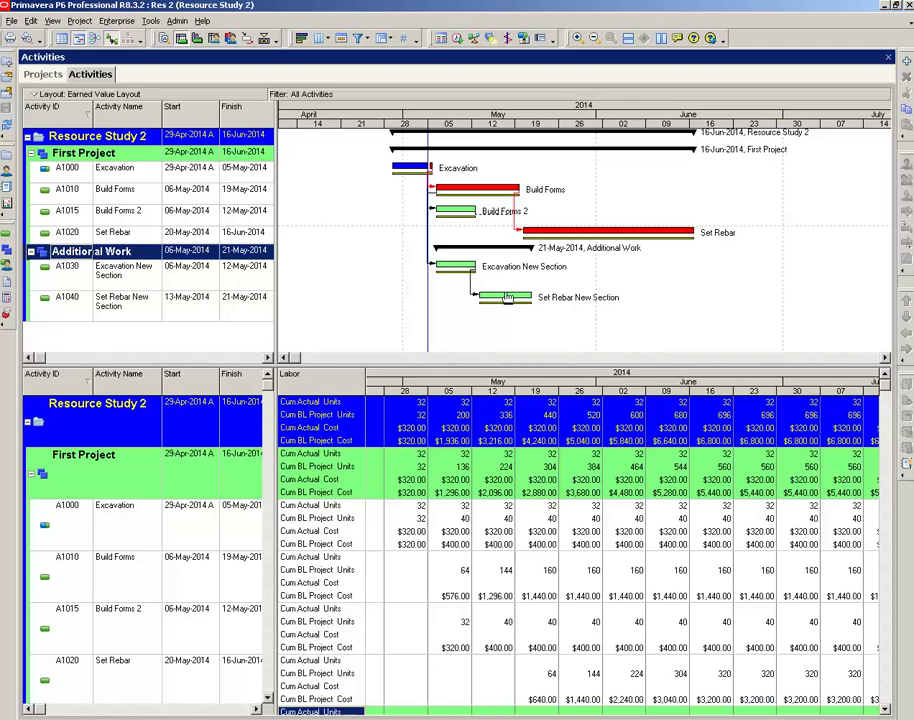
- Copy the Resource Study 2 labor usage data from its activity rows
right_click(131, 419)
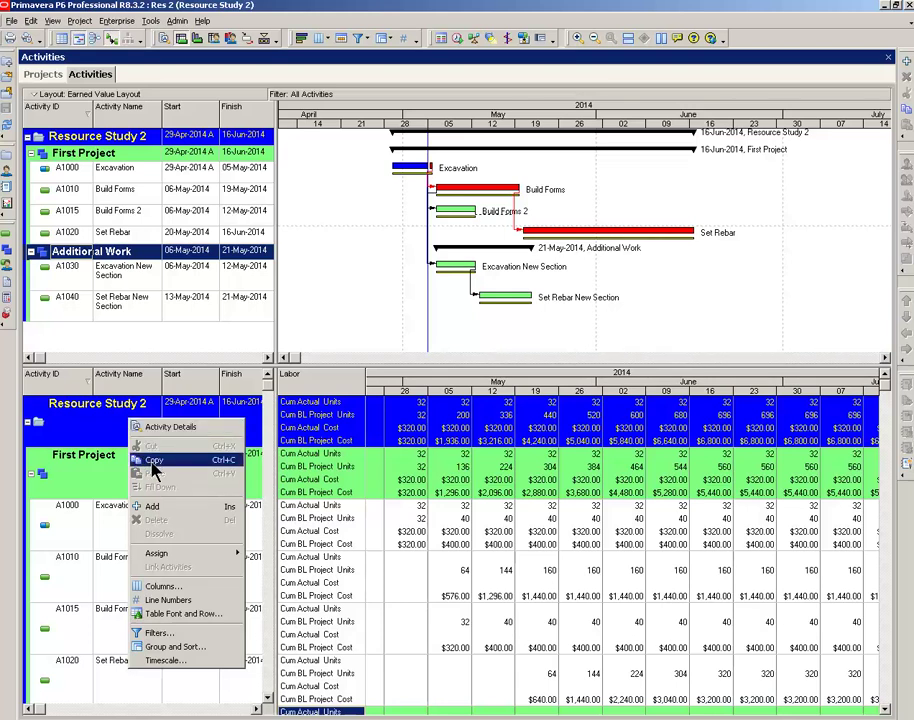
left_click(154, 459)
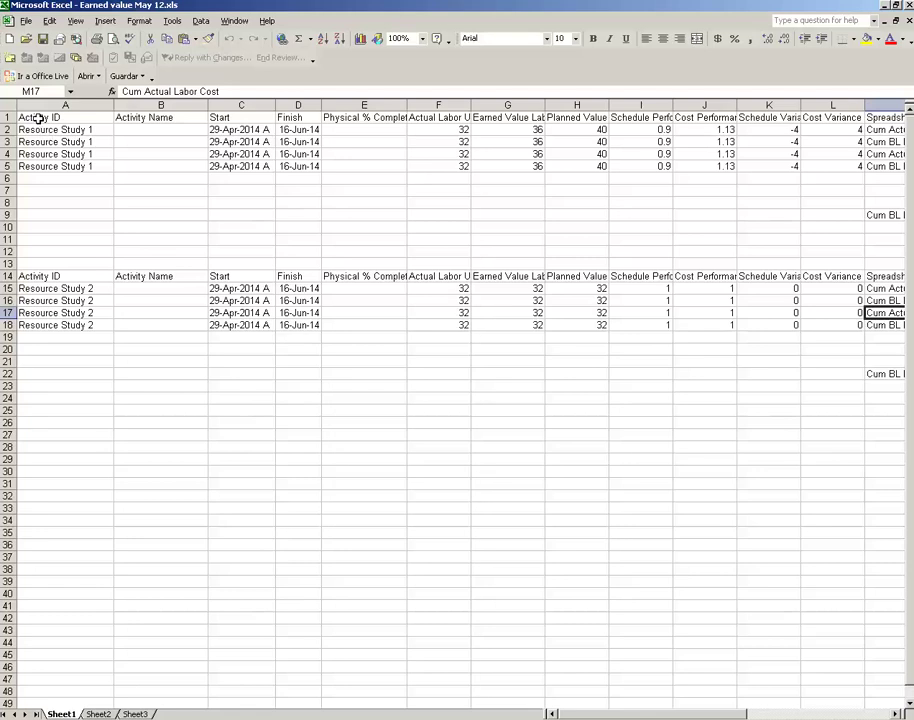
left_click_drag(38, 118, 373, 166)
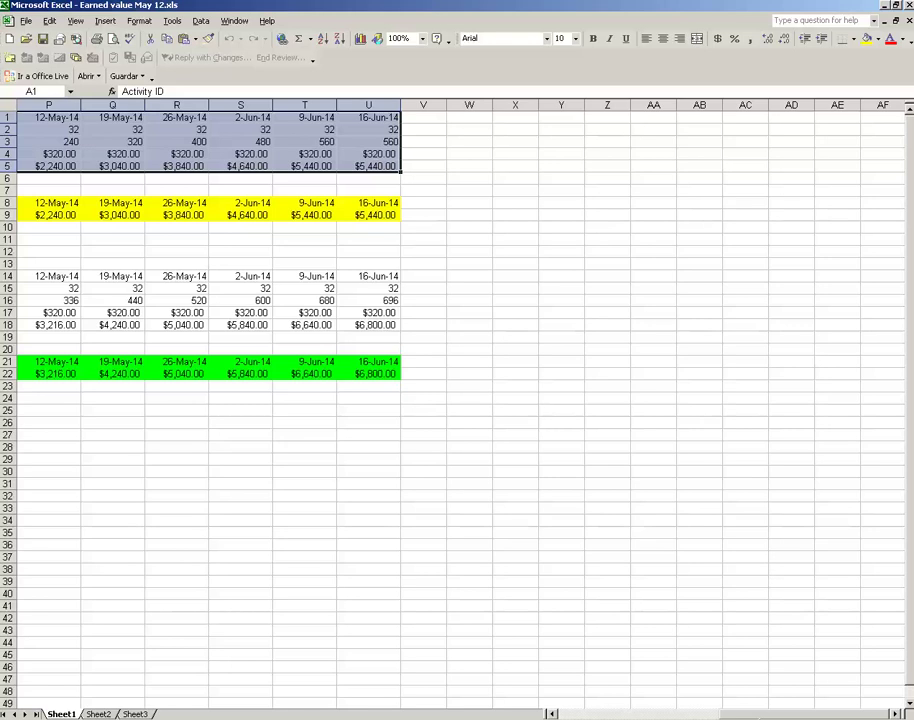
left_click_drag(758, 716, 614, 717)
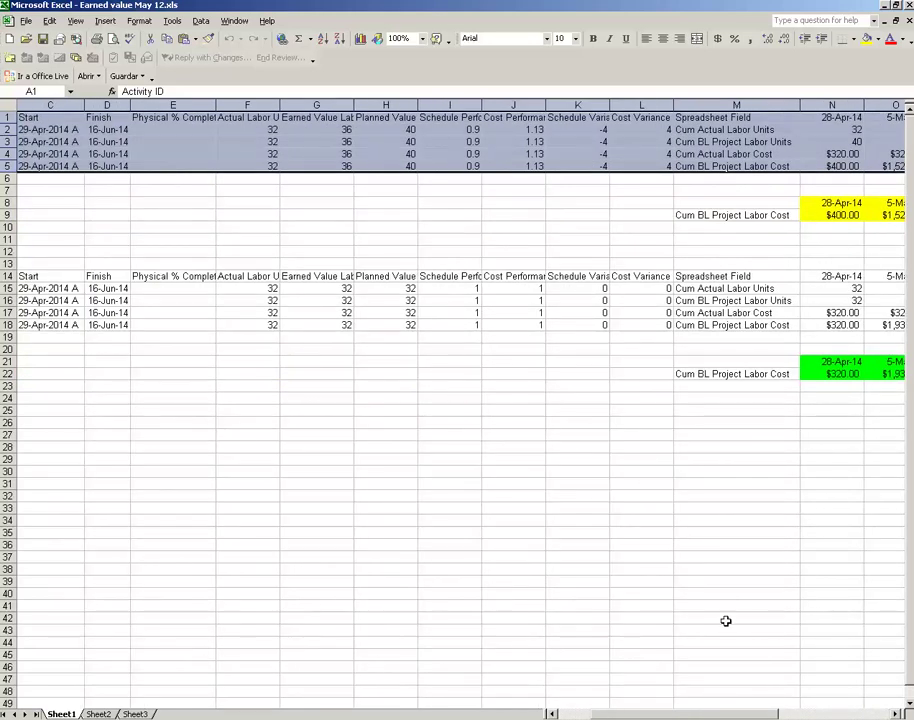
left_click_drag(648, 716, 567, 715)
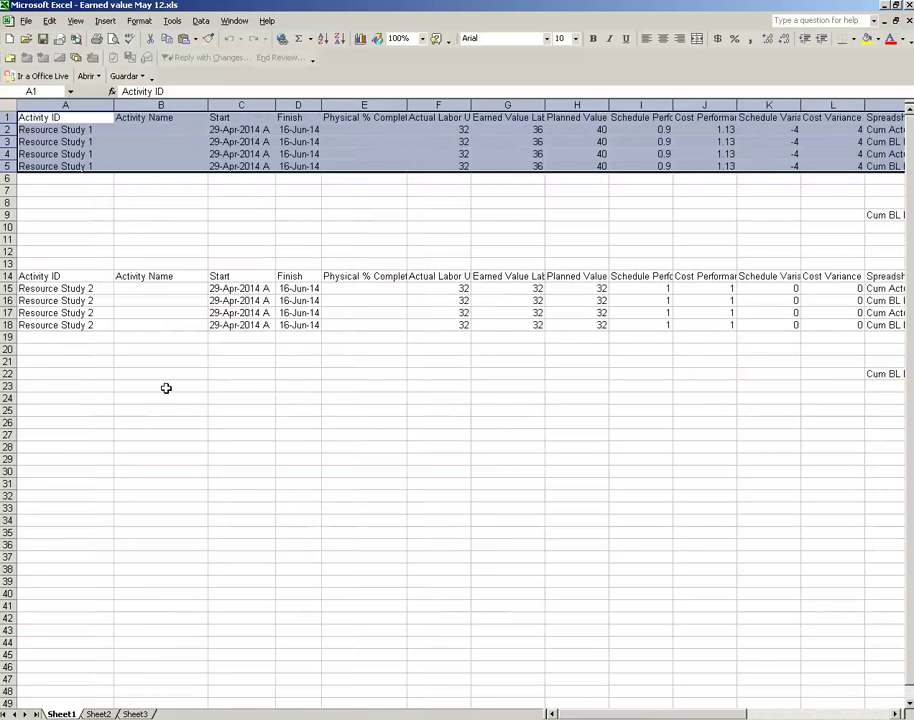
left_click_drag(36, 272, 659, 382)
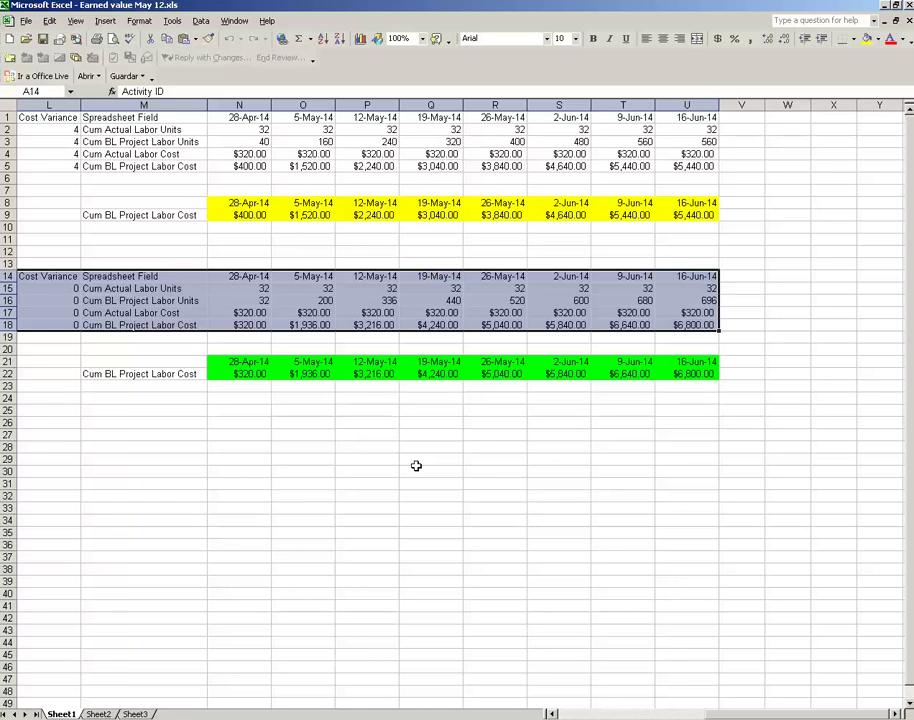
left_click(326, 508)
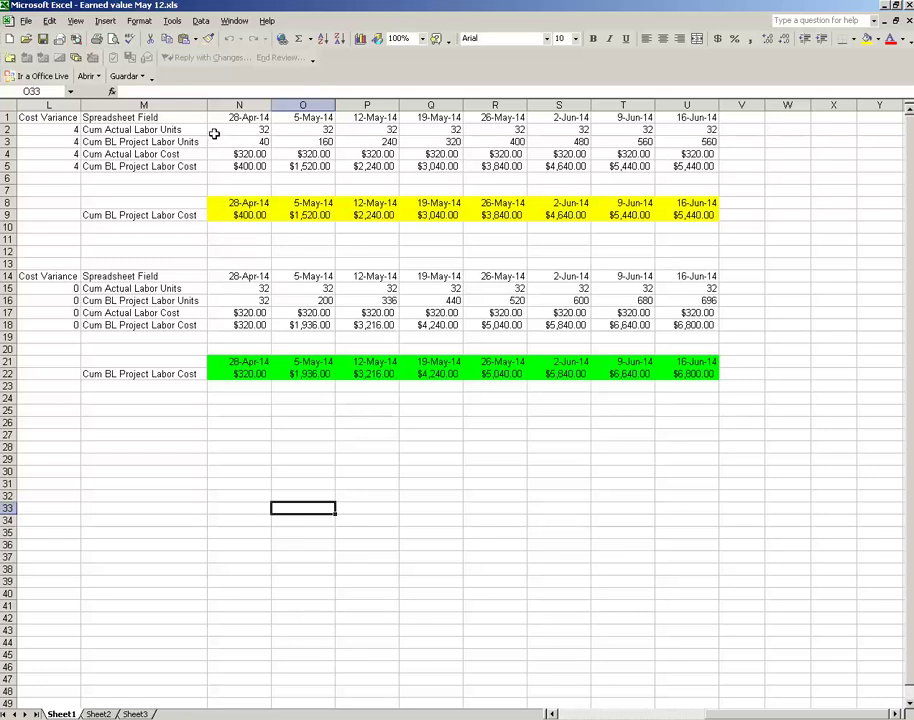
left_click_drag(223, 133, 500, 133)
left_click_drag(249, 118, 687, 110)
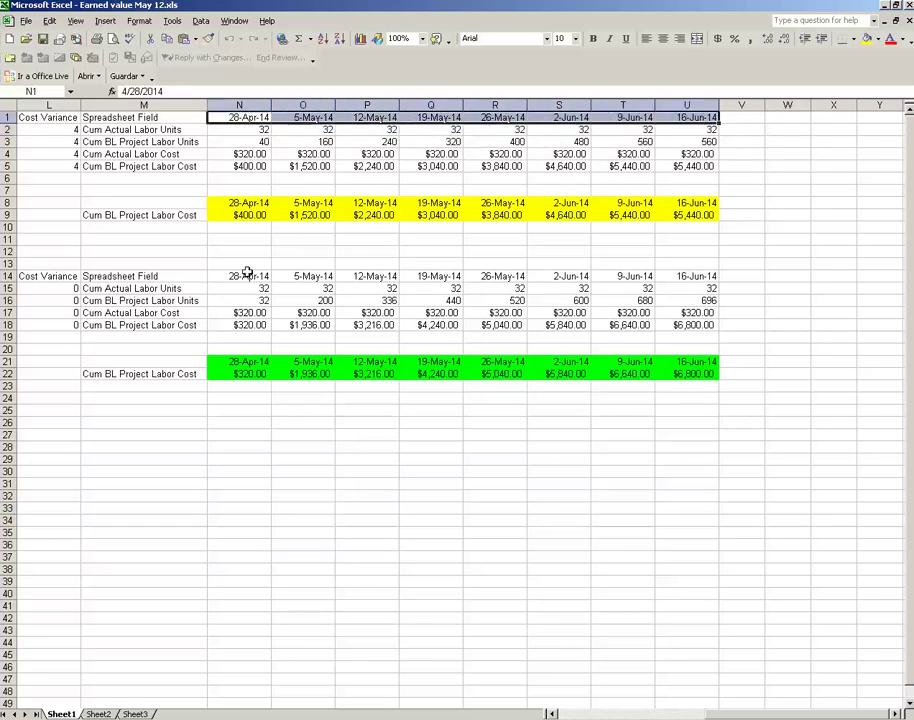
left_click(236, 205)
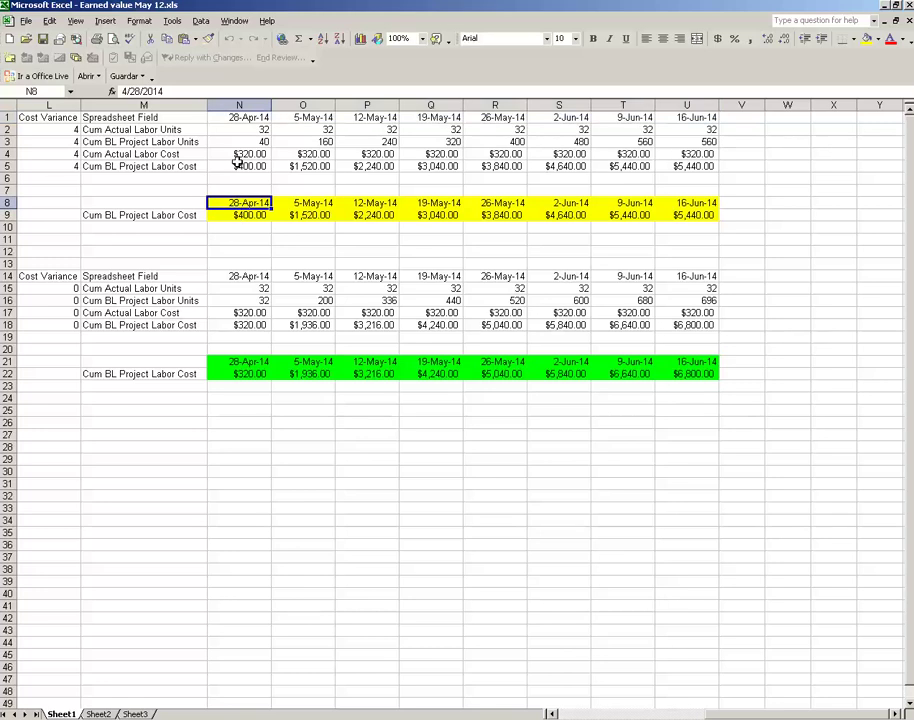
left_click(220, 167)
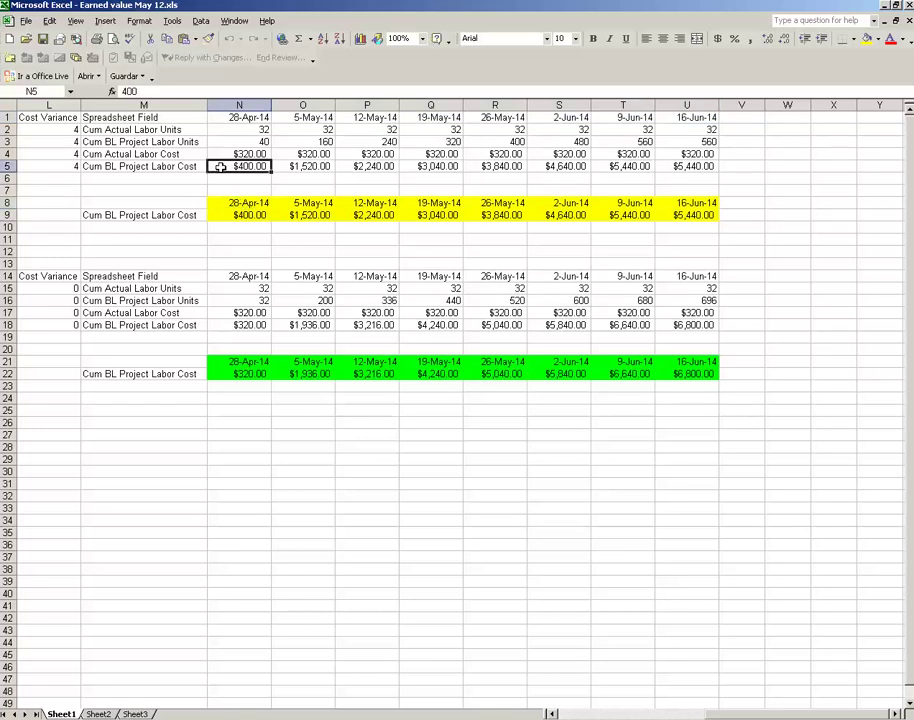
left_click_drag(220, 167, 680, 167)
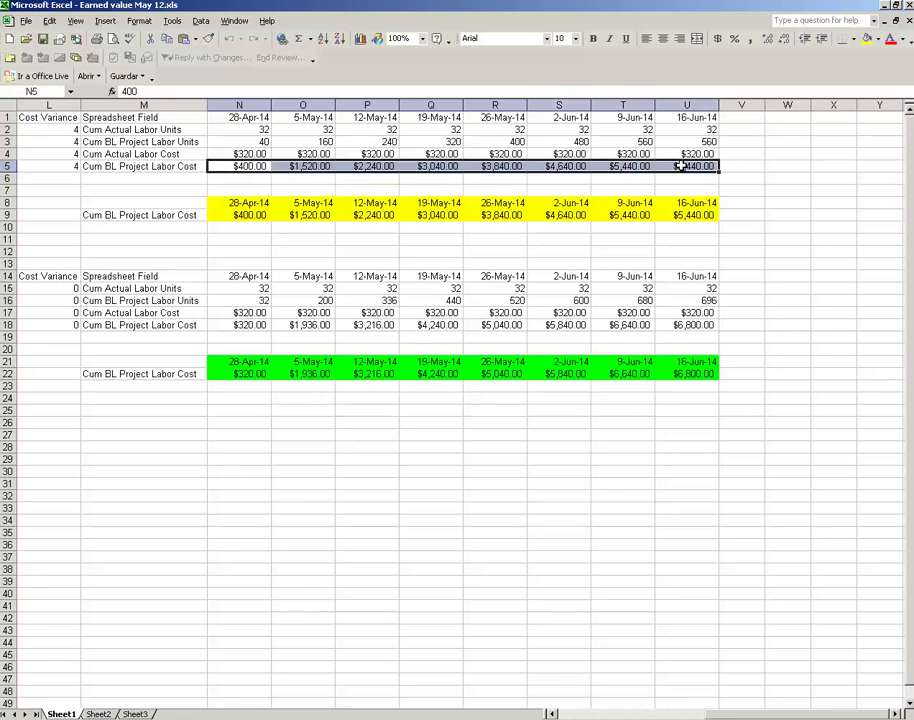
left_click(700, 215)
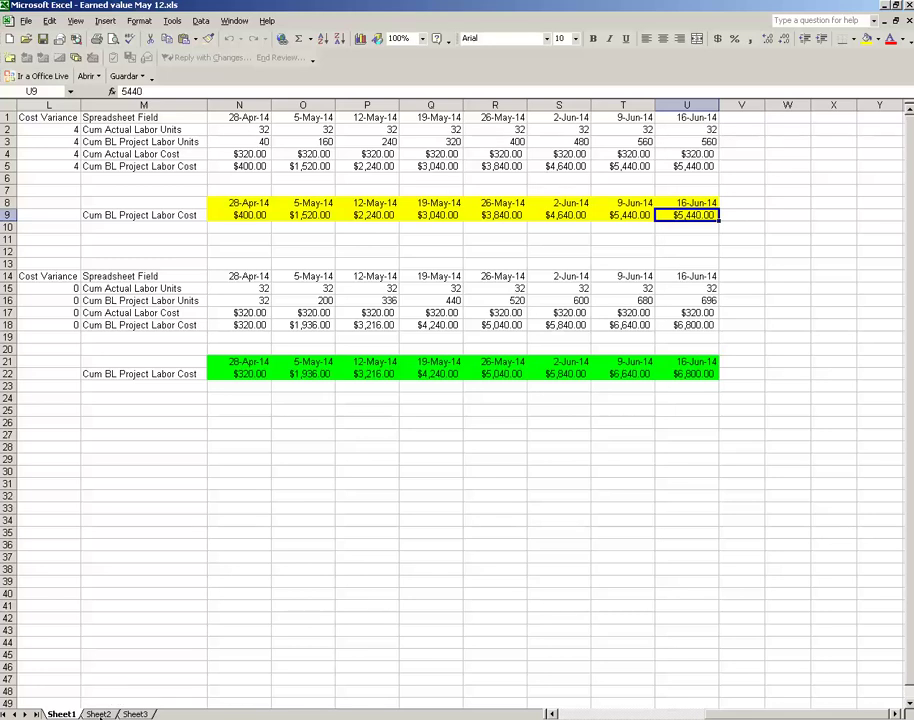
- Bring up Sheet2's Project Cost Comparison chart: Project 1 ends at $5,440, Project 2 at $6,800
left_click(98, 714)
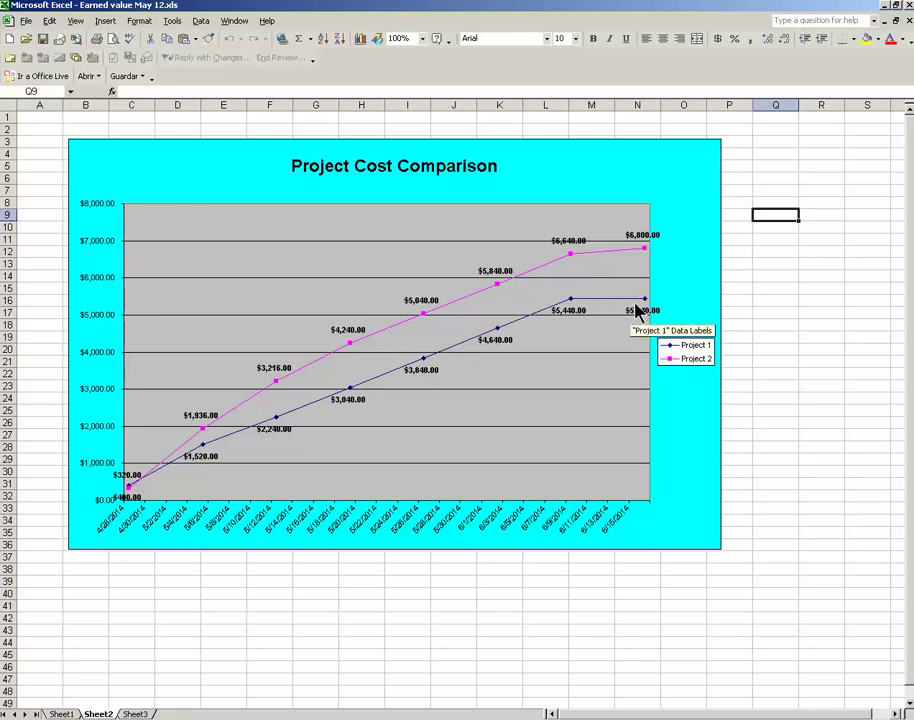
mouse_move(644, 303)
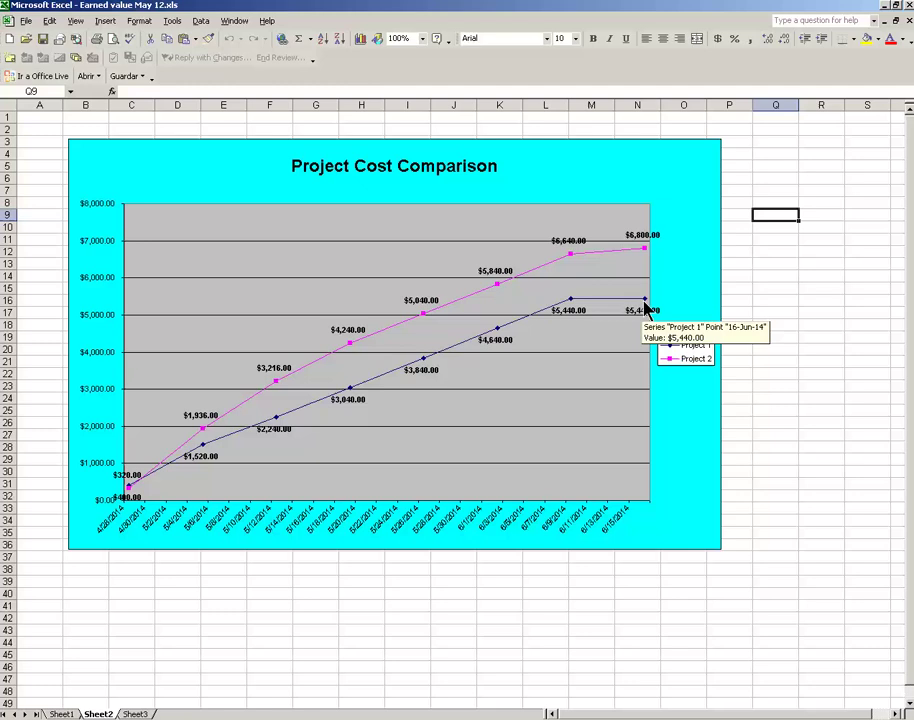